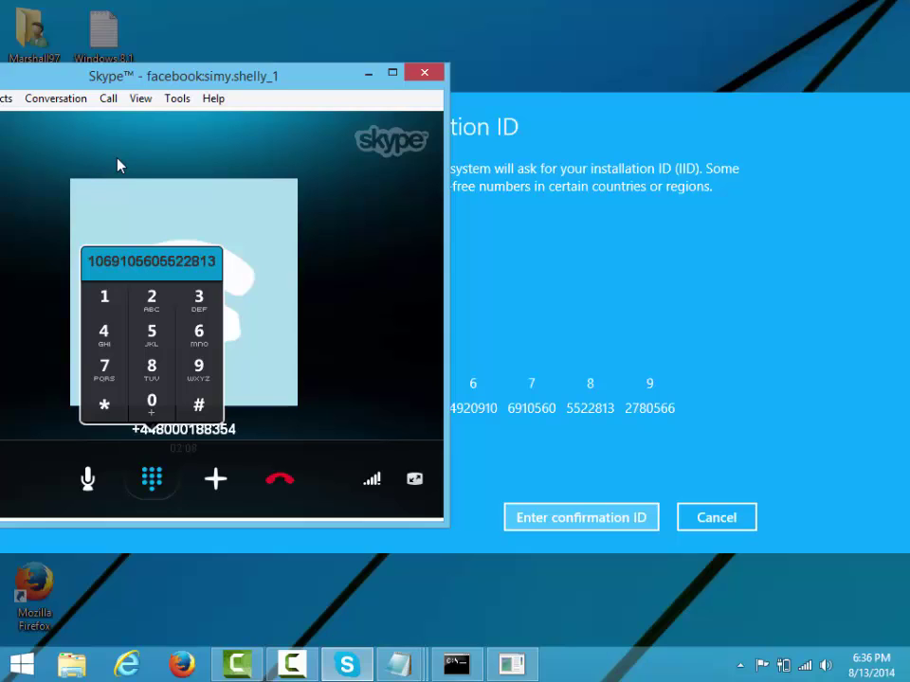
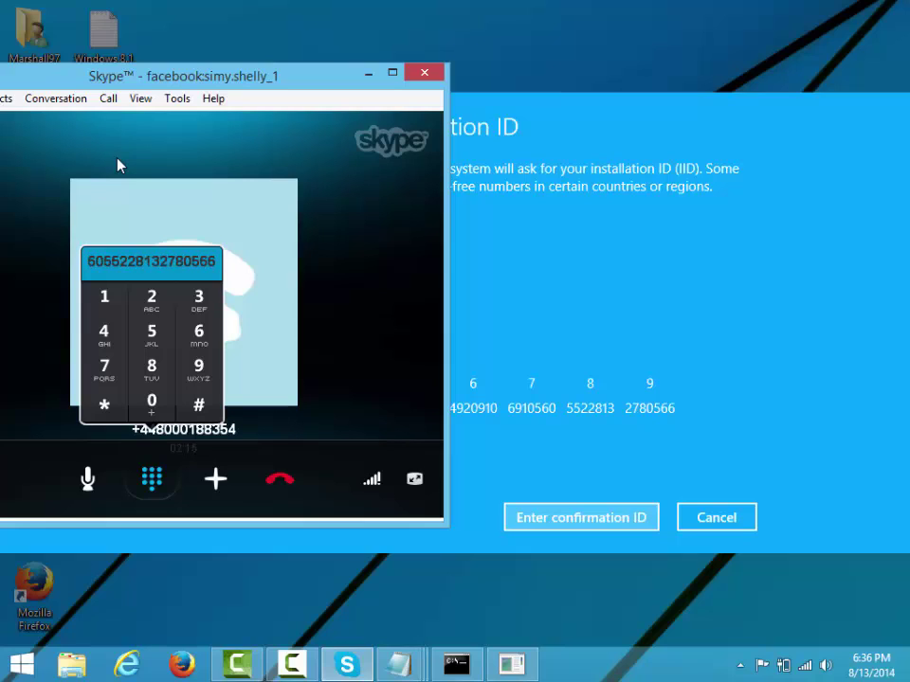
# Send the final installation ID block 2780566 and a 1 on the call, then move to confirmation ID entry
pyautogui.moveTo(199, 87); pyautogui.dragTo(225, 62)
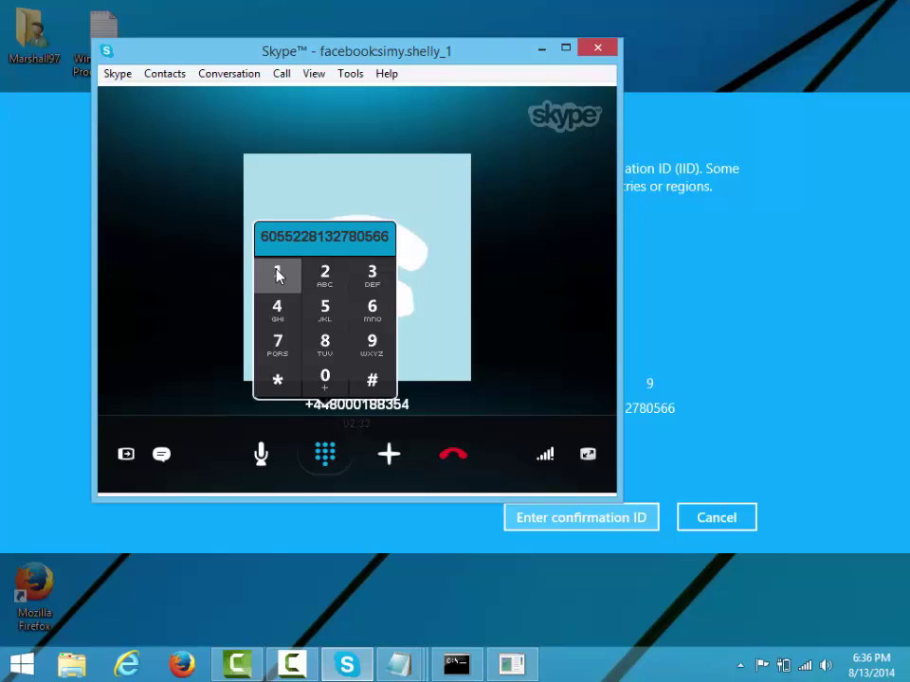
pyautogui.click(277, 275)
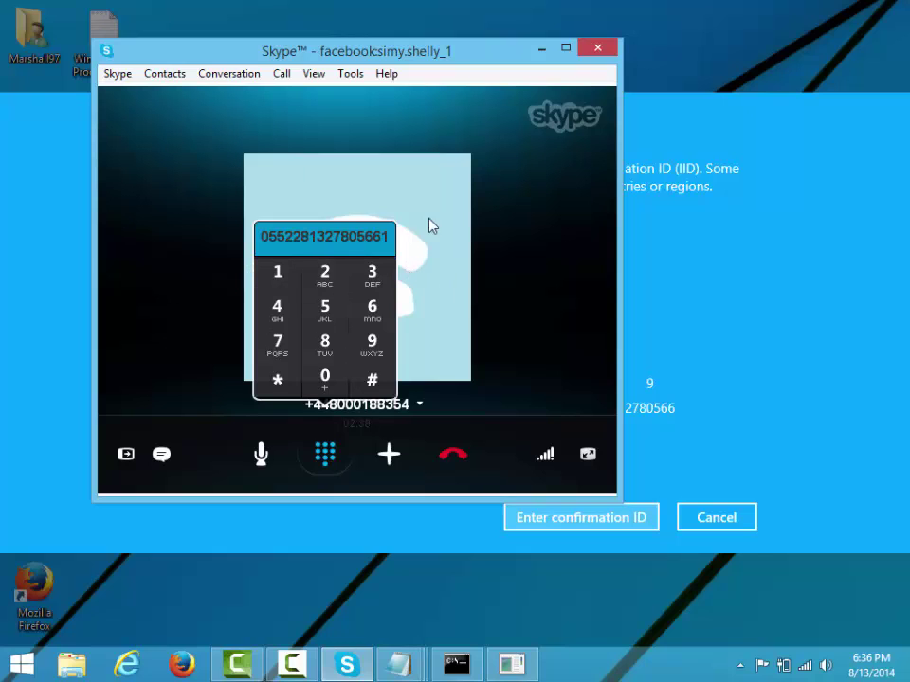
pyautogui.click(574, 525)
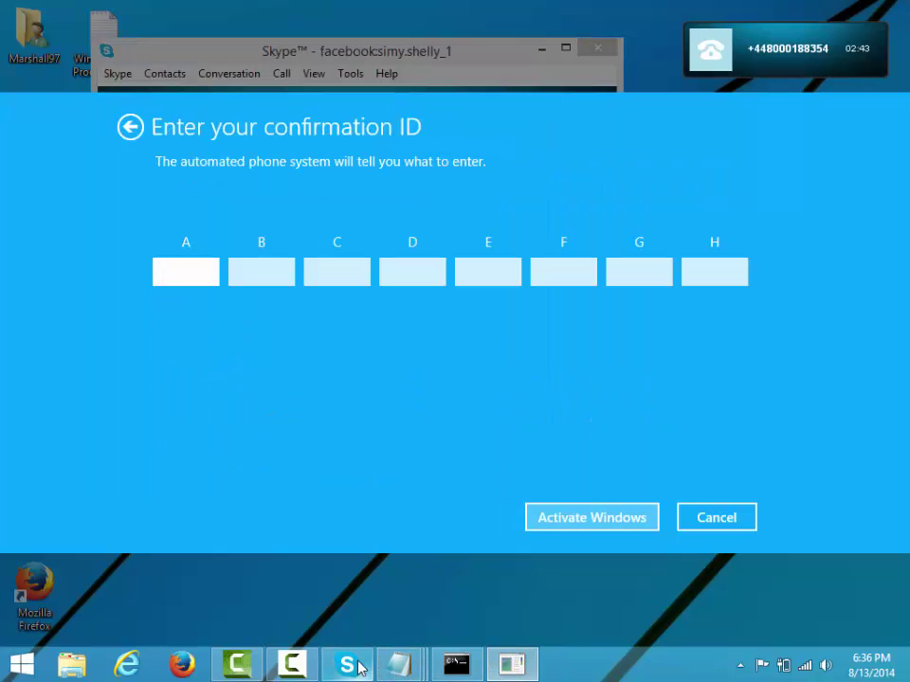
# Move the Skype call window off the confirmation boxes and open its dial pad
pyautogui.moveTo(358, 667)
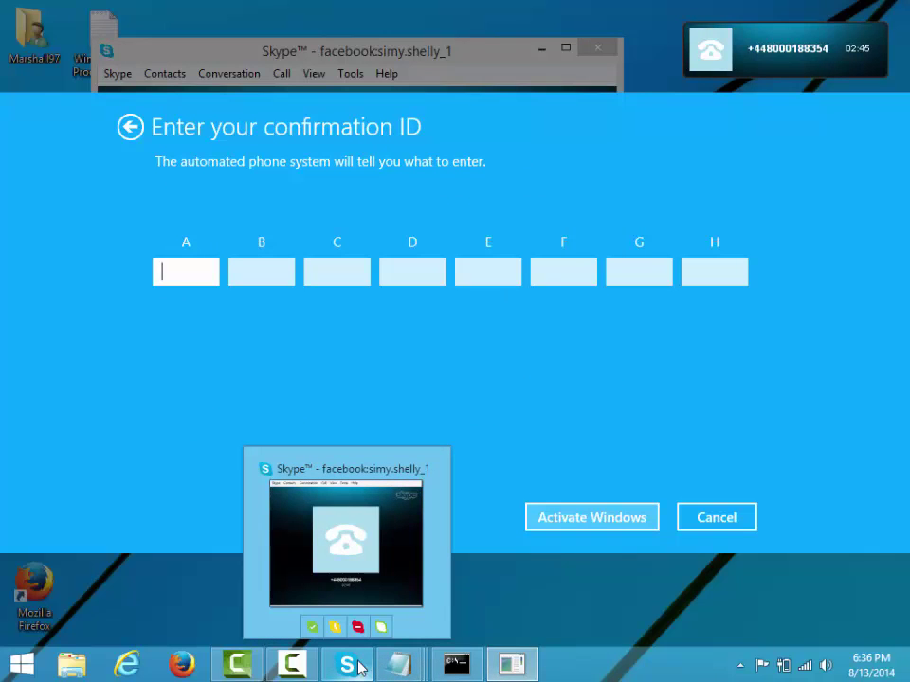
pyautogui.click(359, 666)
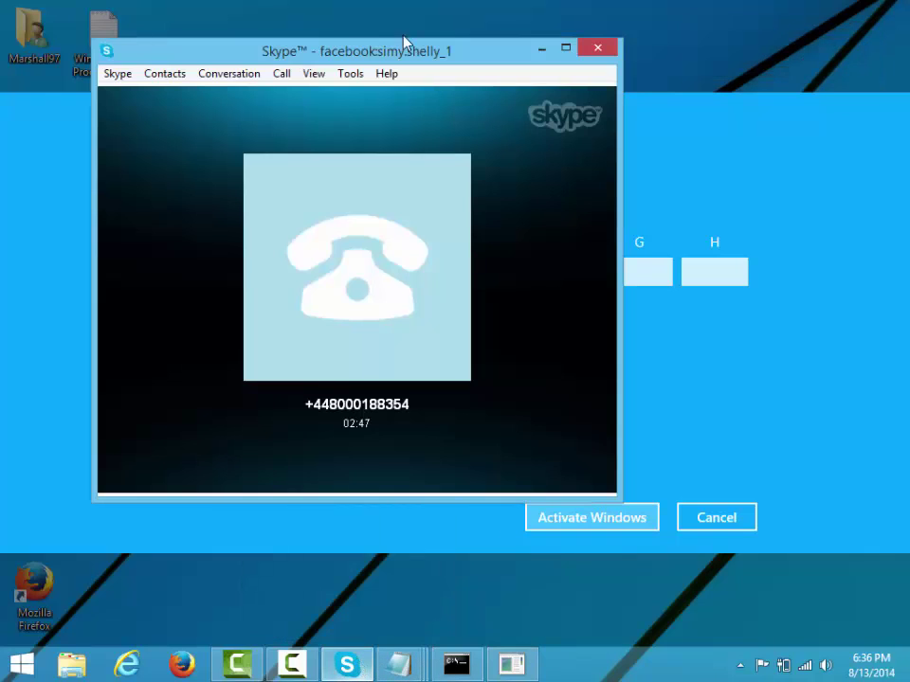
pyautogui.moveTo(437, 54); pyautogui.dragTo(694, 73)
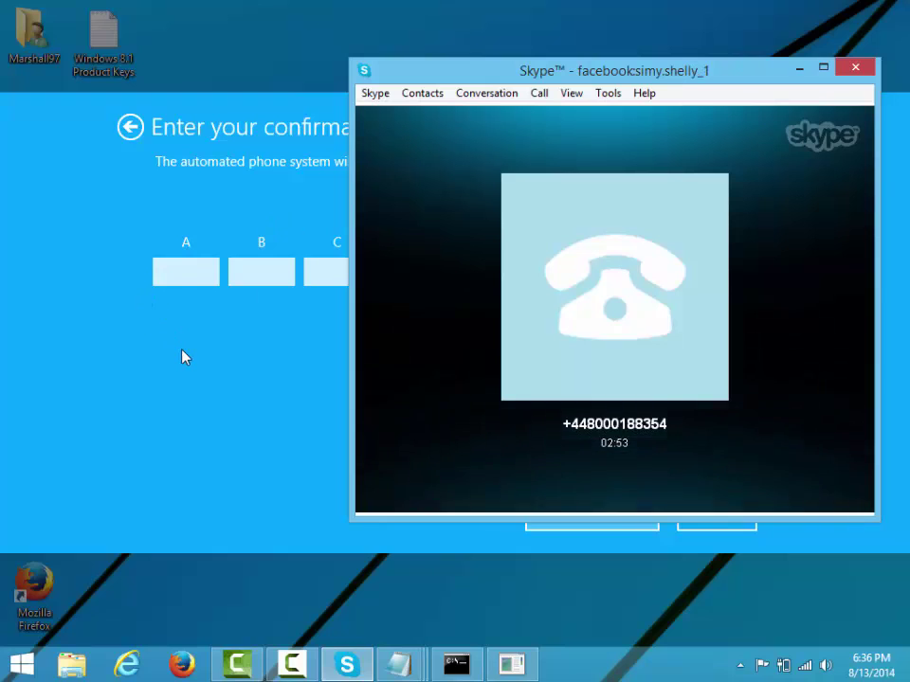
pyautogui.moveTo(466, 336)
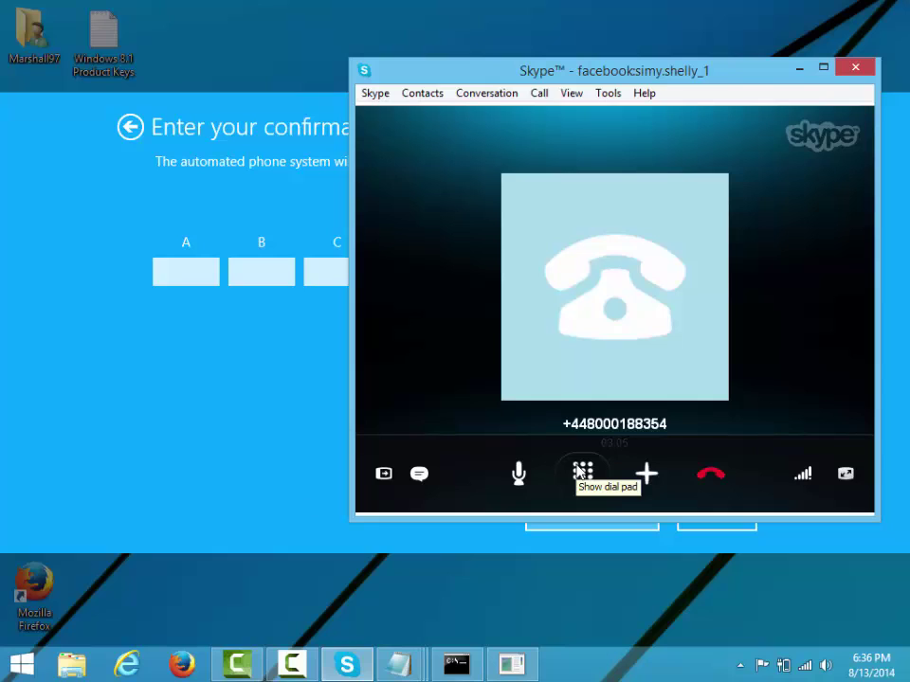
pyautogui.click(579, 471)
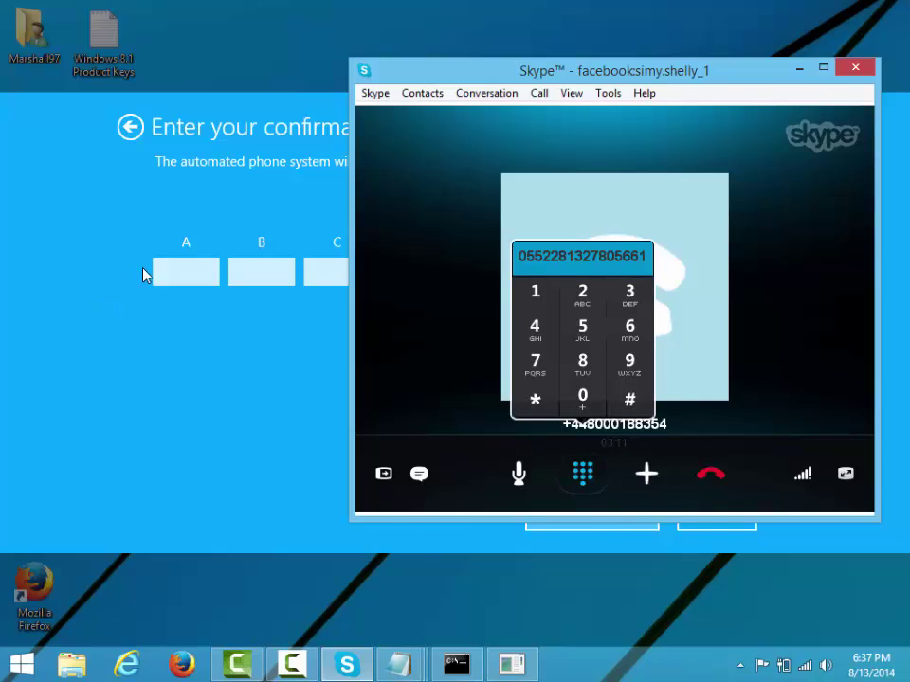
pyautogui.click(173, 273)
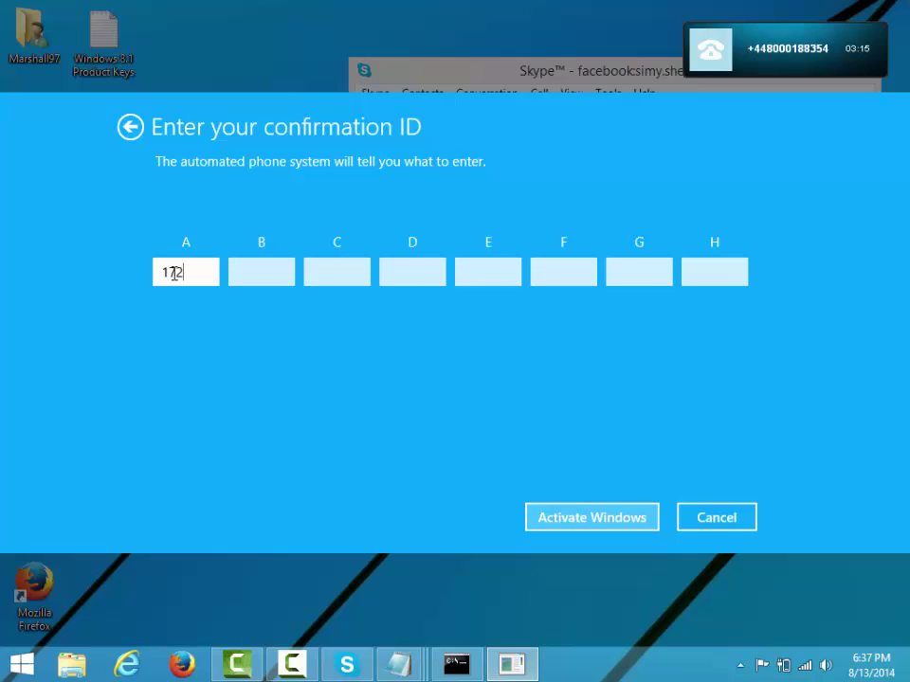
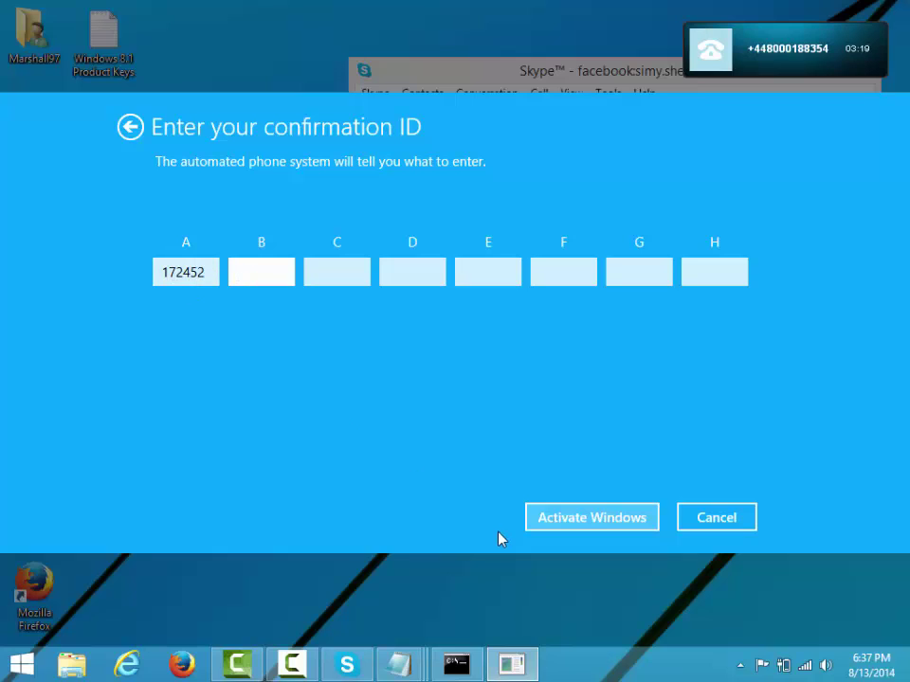
pyautogui.click(365, 671)
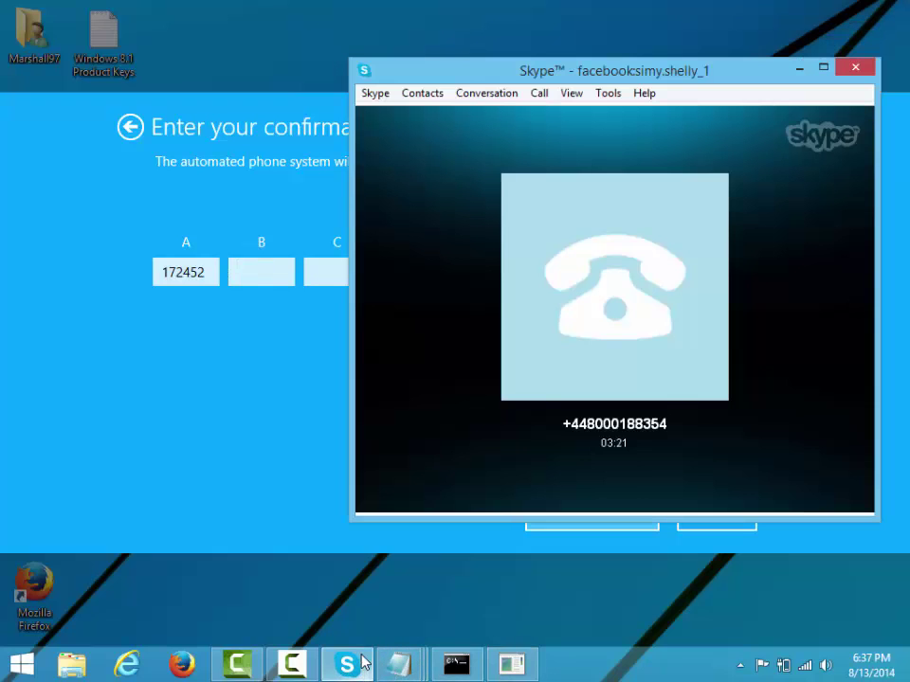
pyautogui.click(580, 474)
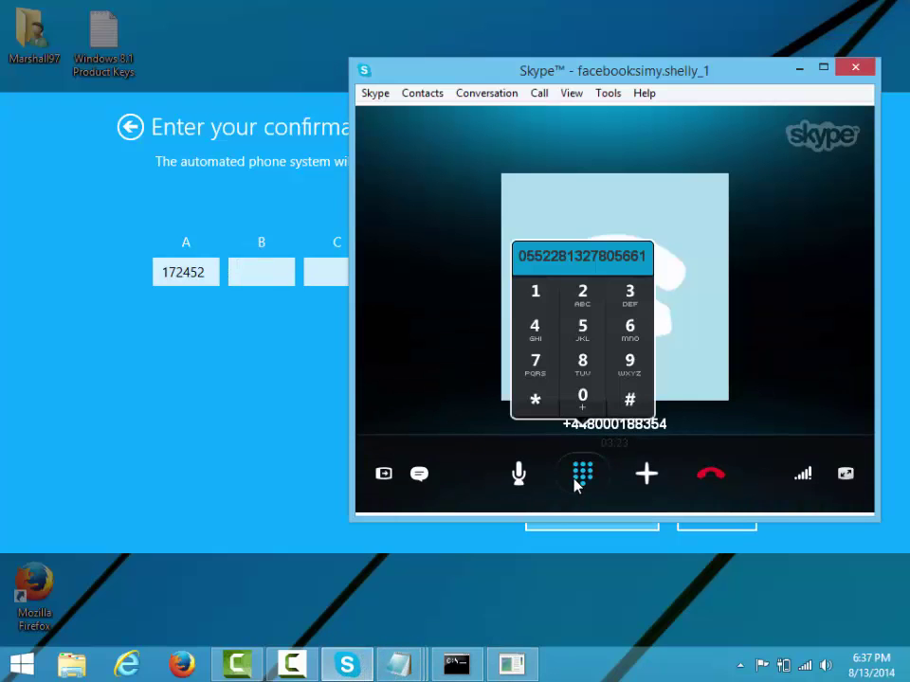
pyautogui.click(629, 399)
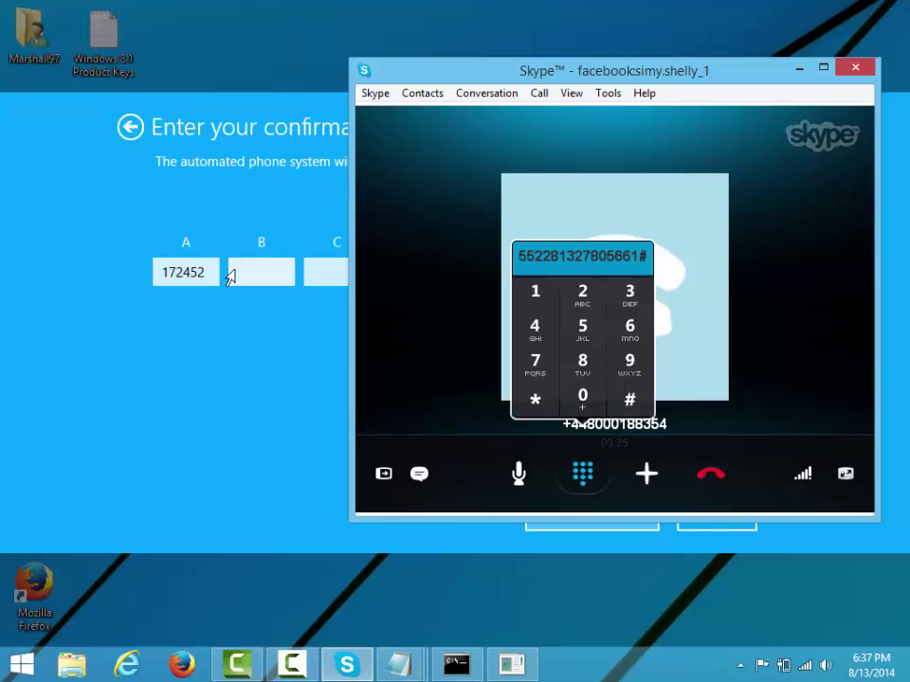
pyautogui.click(230, 274)
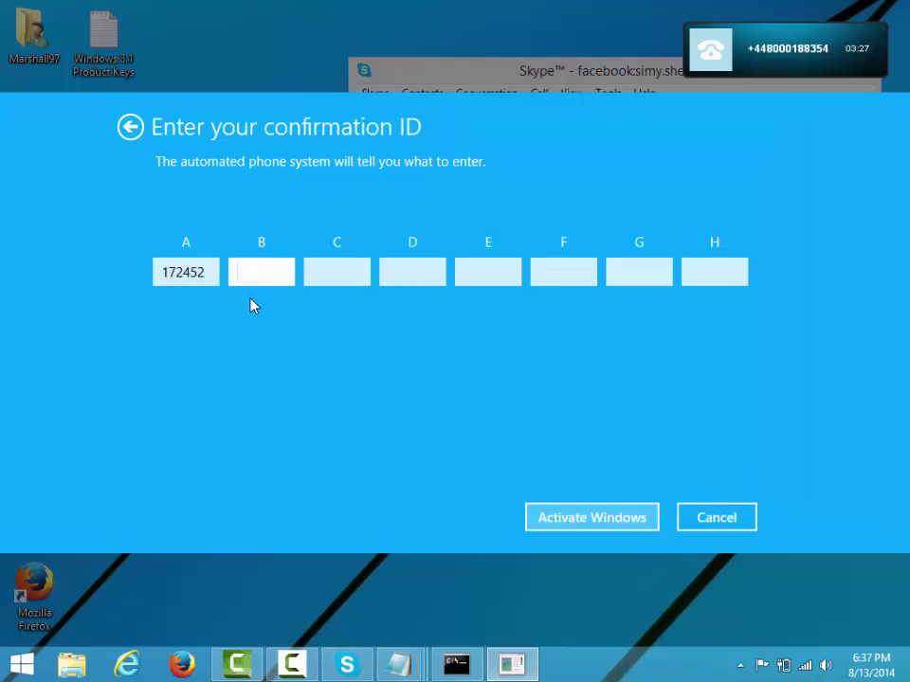
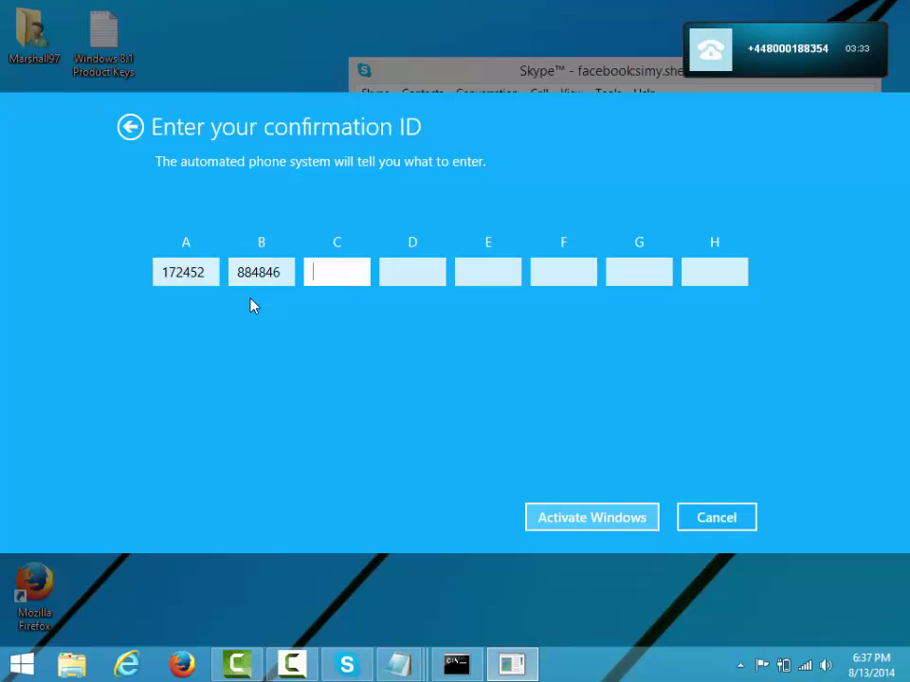
pyautogui.click(347, 665)
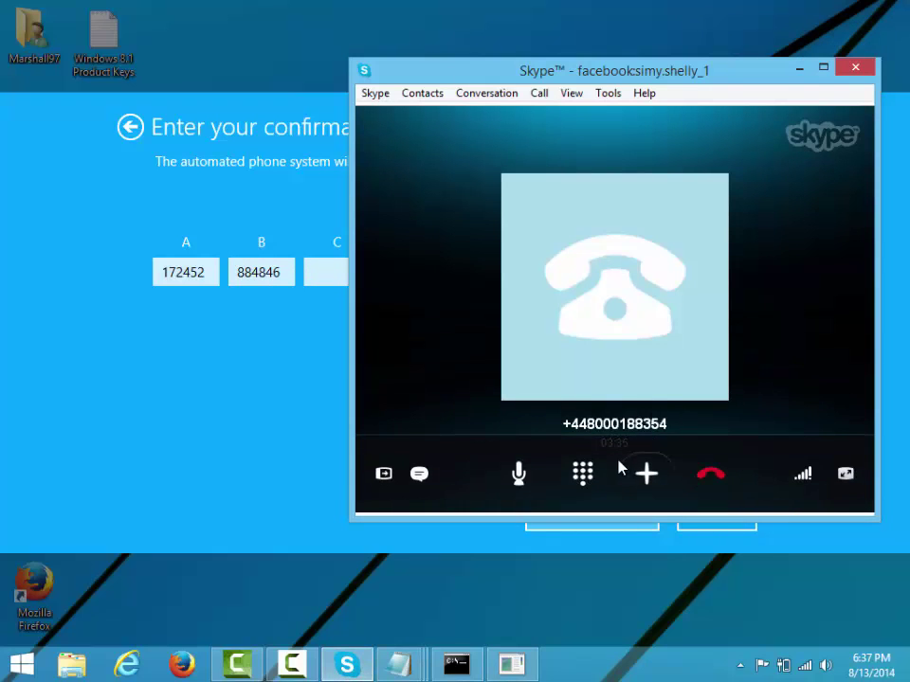
pyautogui.click(583, 473)
pyautogui.click(630, 399)
pyautogui.click(314, 274)
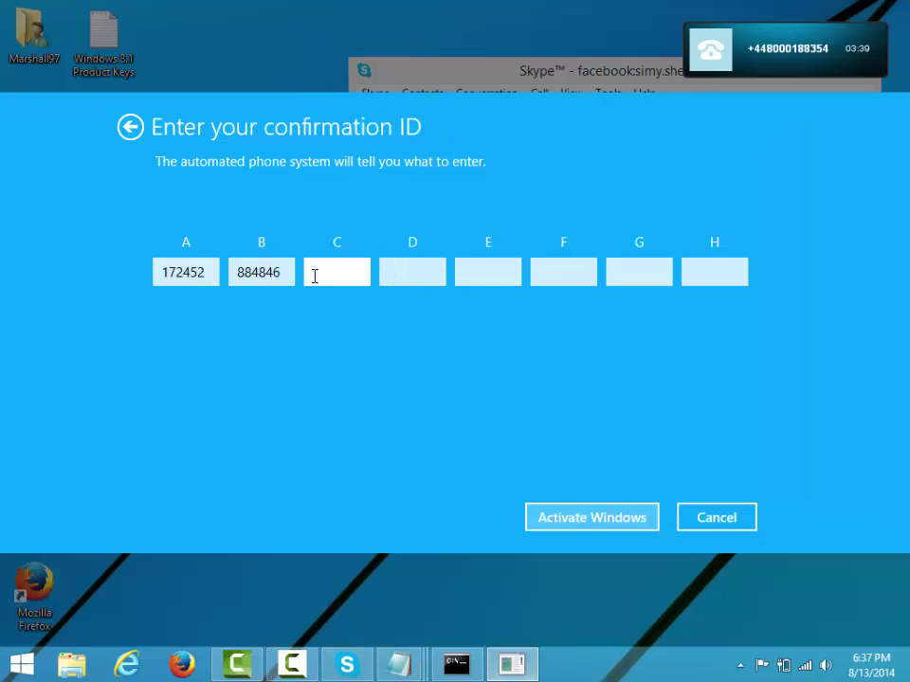
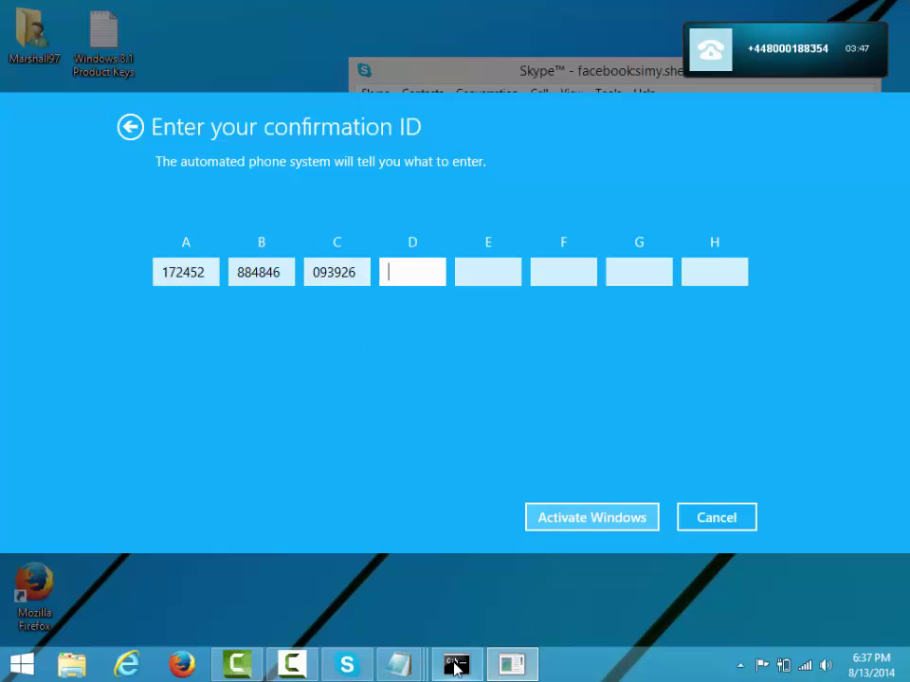
pyautogui.click(350, 663)
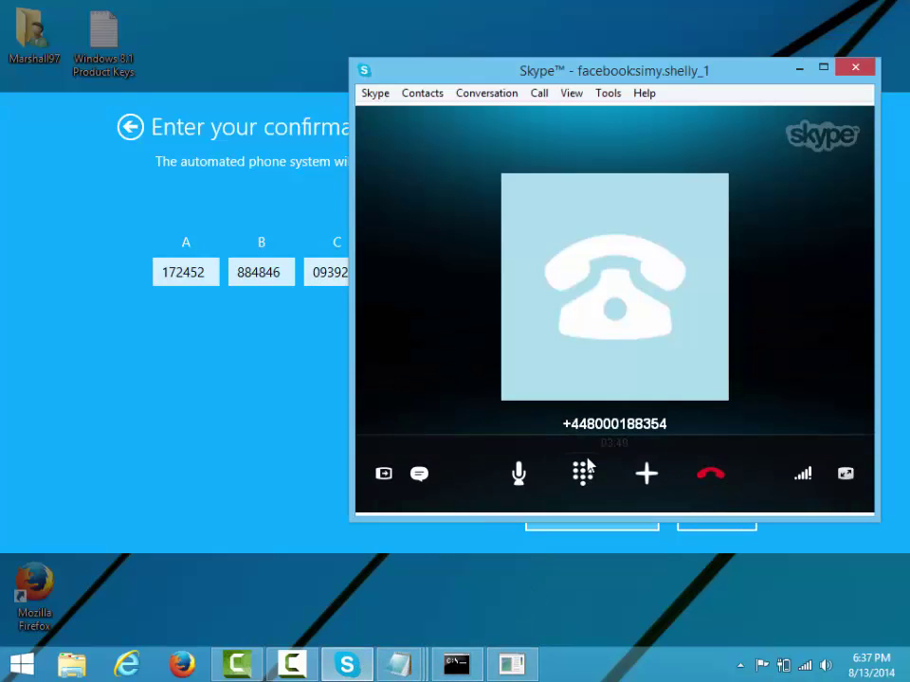
pyautogui.click(583, 474)
pyautogui.click(630, 401)
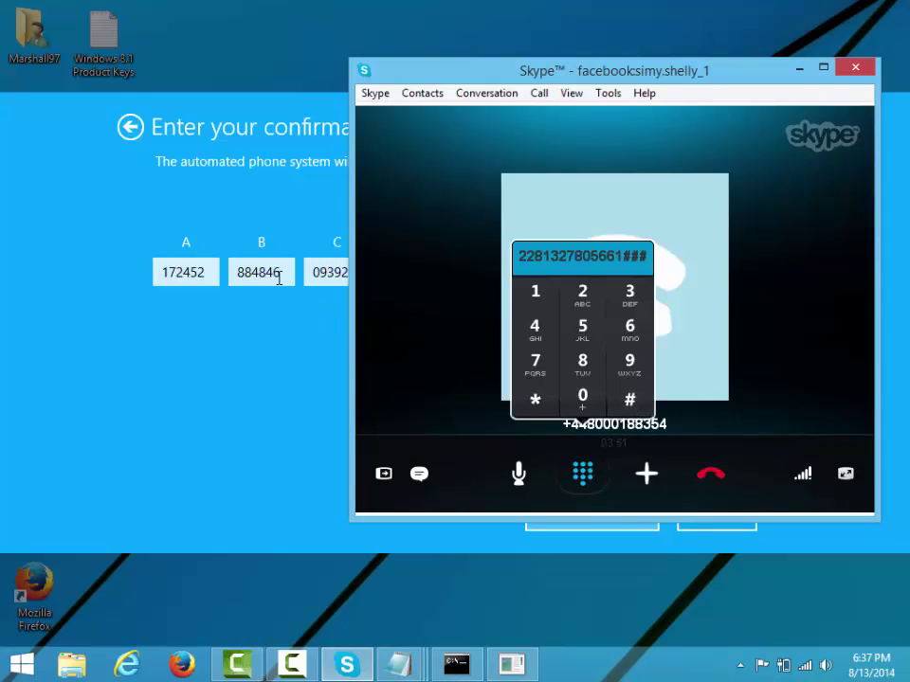
pyautogui.click(280, 330)
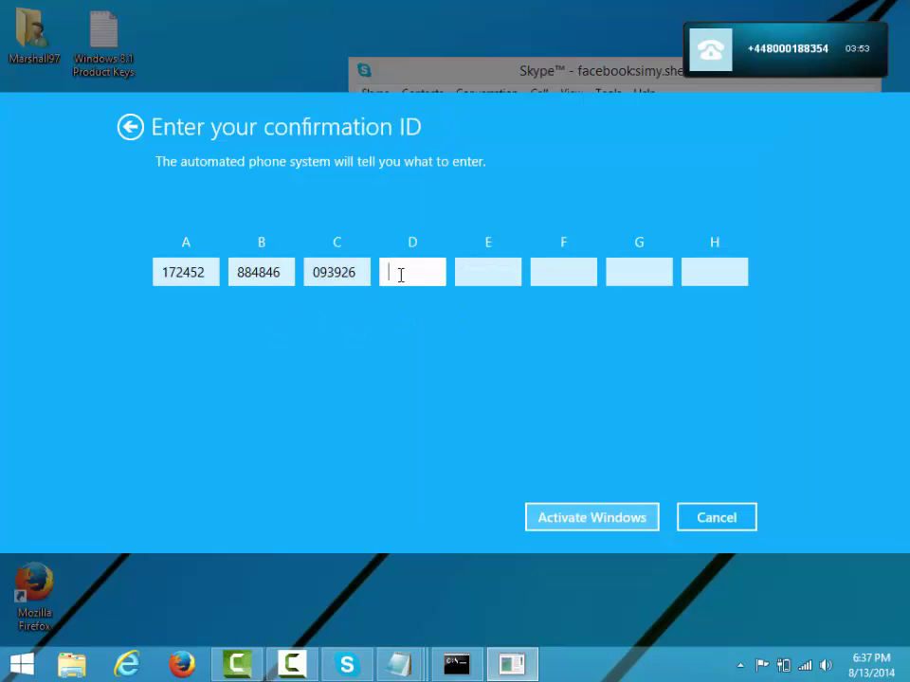
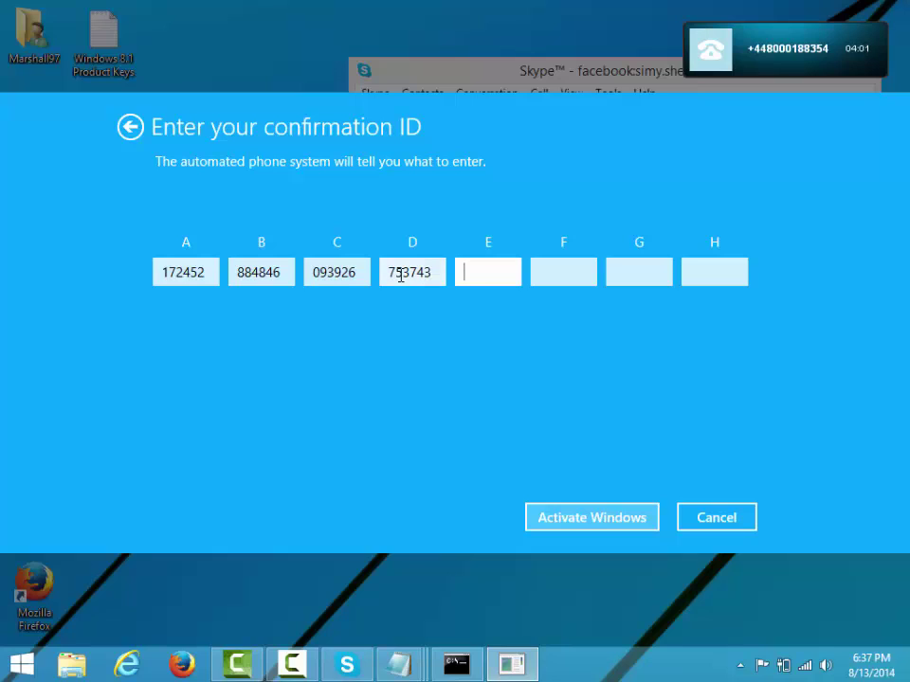
pyautogui.click(363, 665)
pyautogui.click(583, 474)
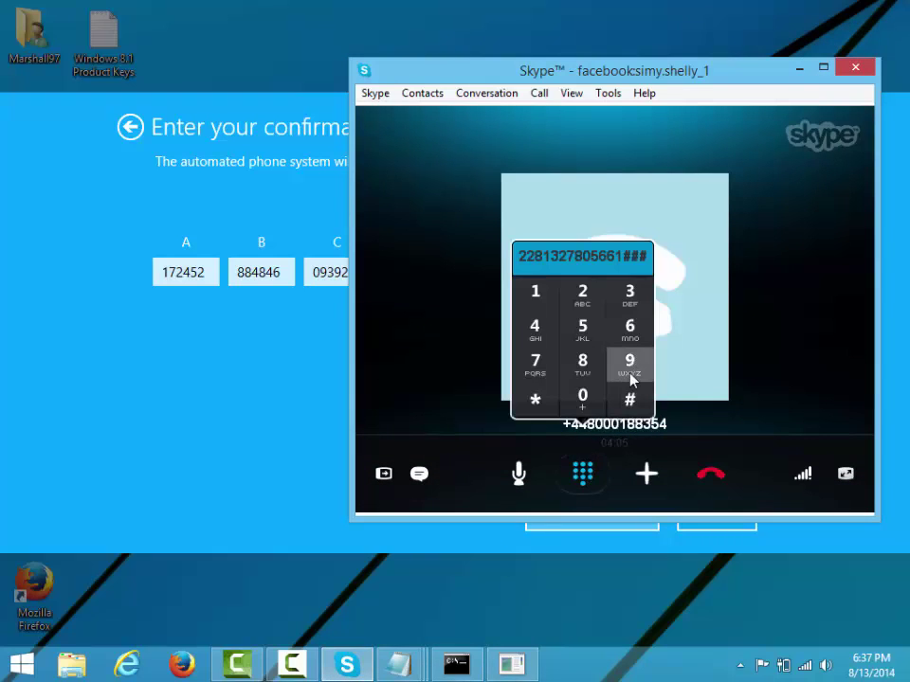
pyautogui.click(627, 400)
pyautogui.click(276, 366)
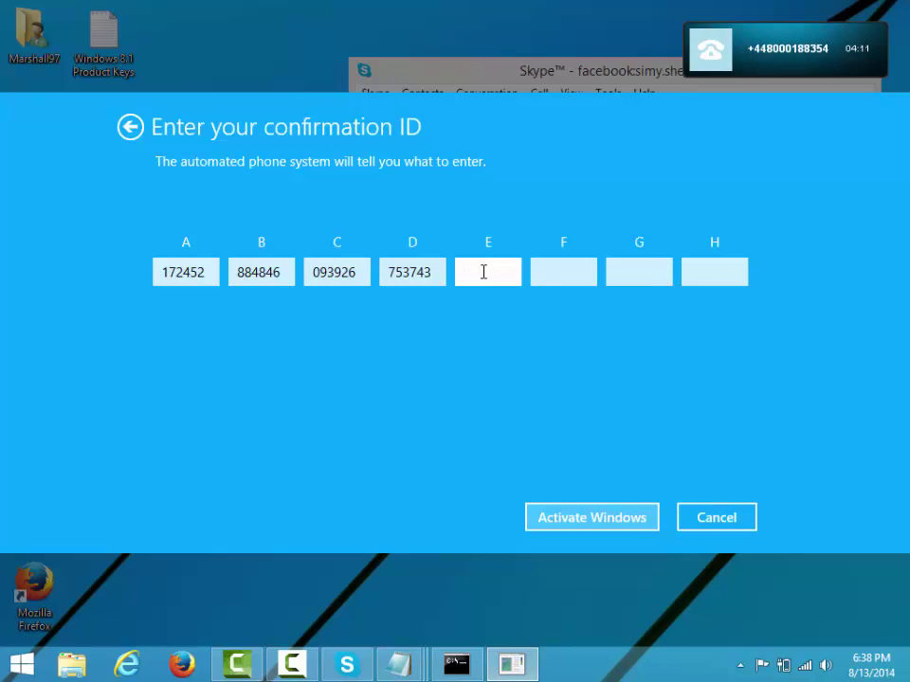
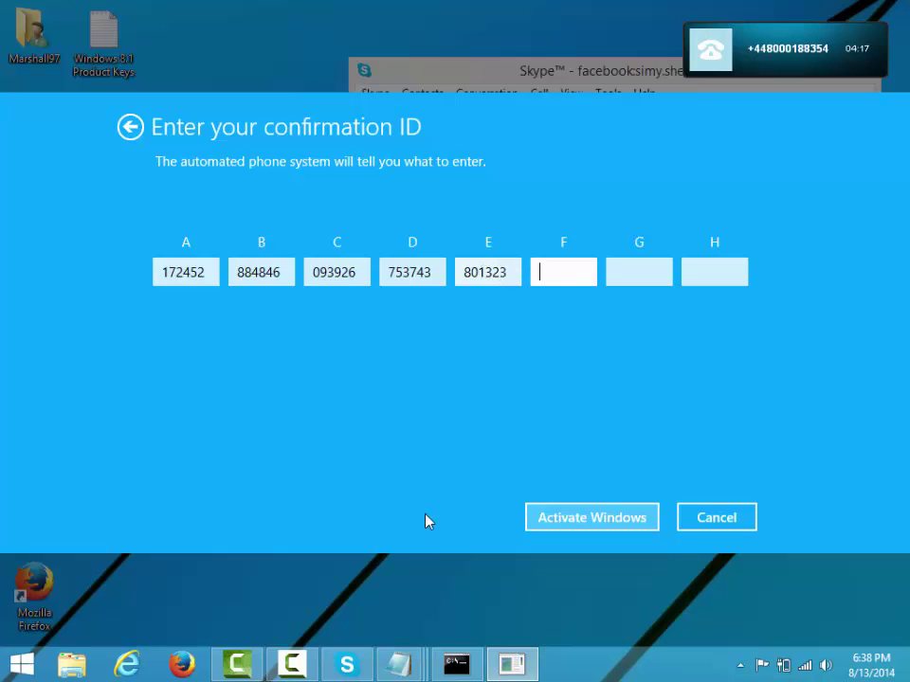
pyautogui.click(353, 665)
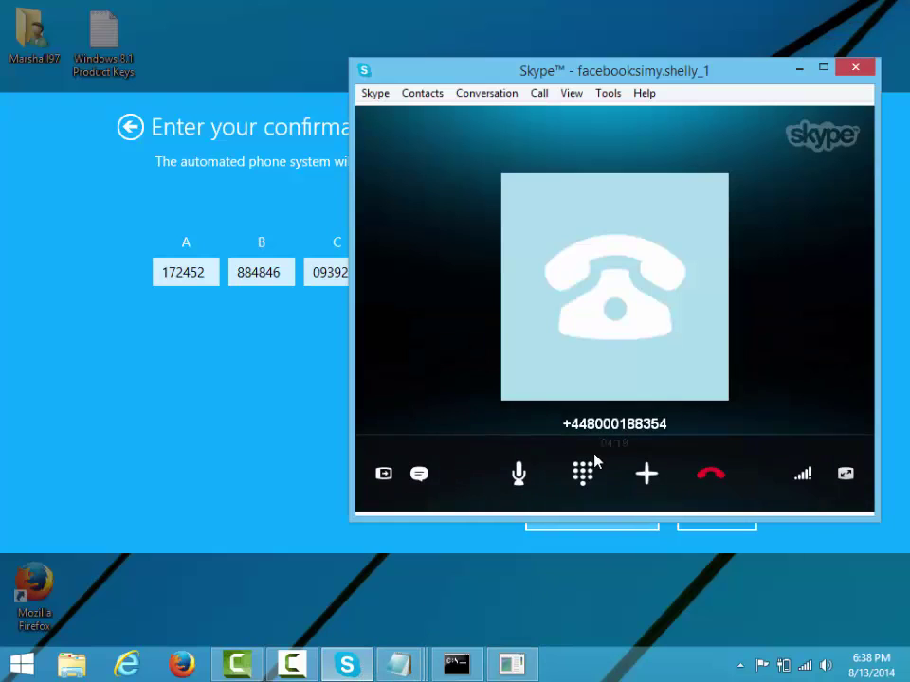
pyautogui.click(583, 471)
pyautogui.click(630, 398)
pyautogui.click(267, 374)
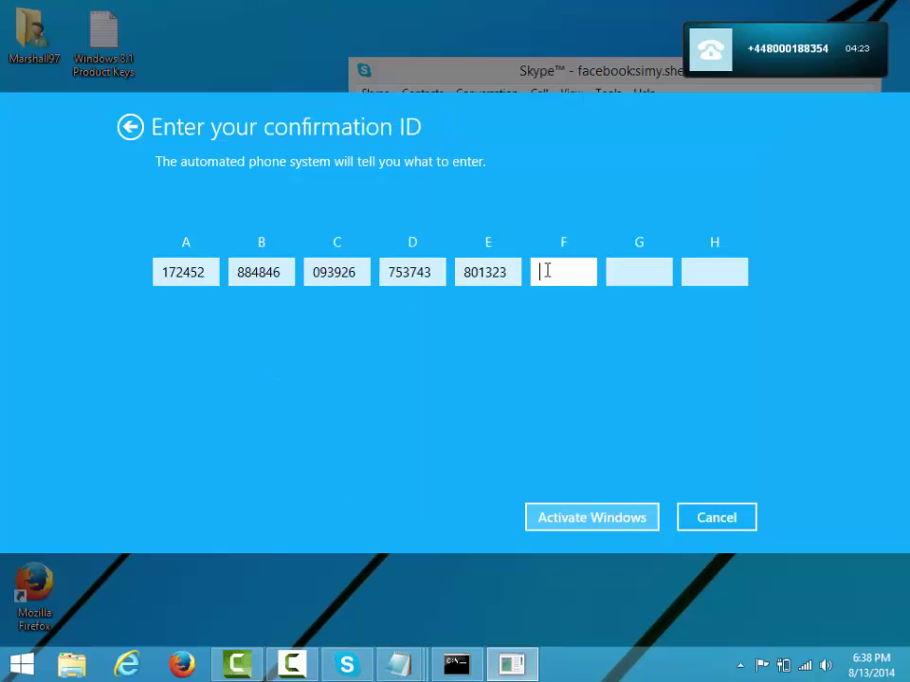
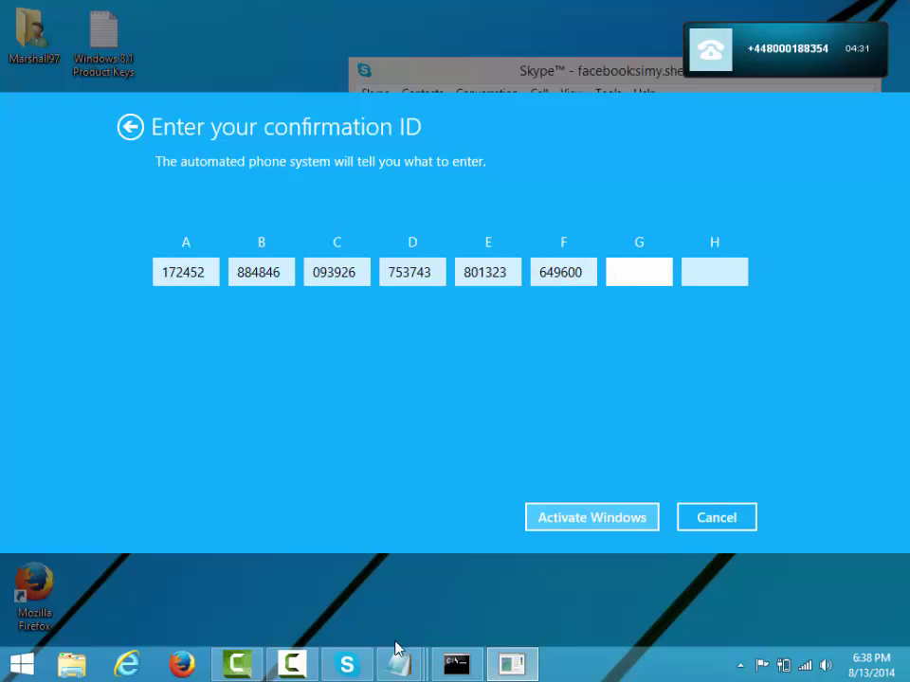
pyautogui.click(360, 662)
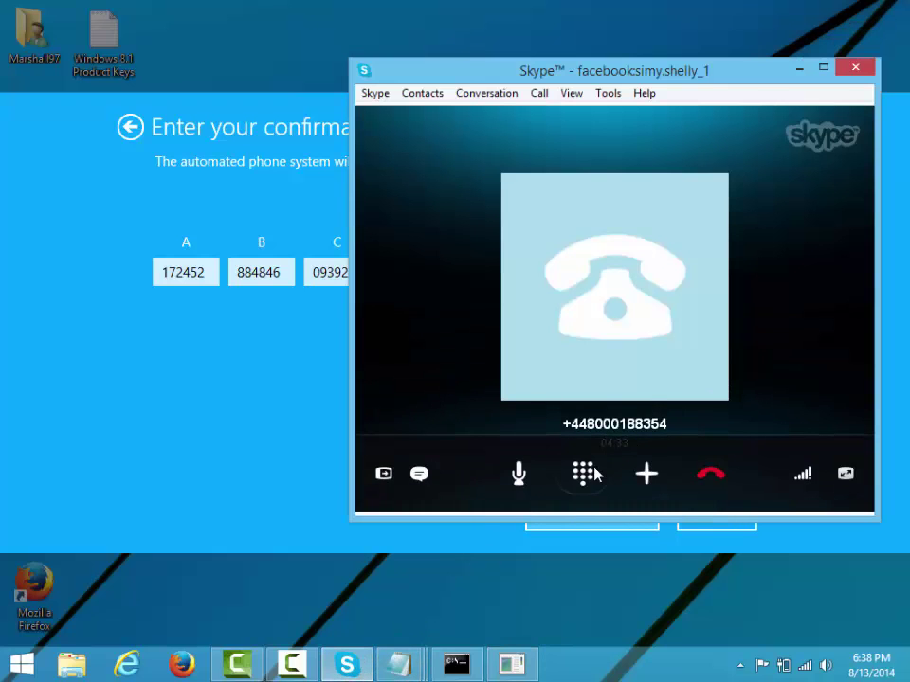
pyautogui.click(583, 473)
pyautogui.click(630, 400)
pyautogui.click(238, 394)
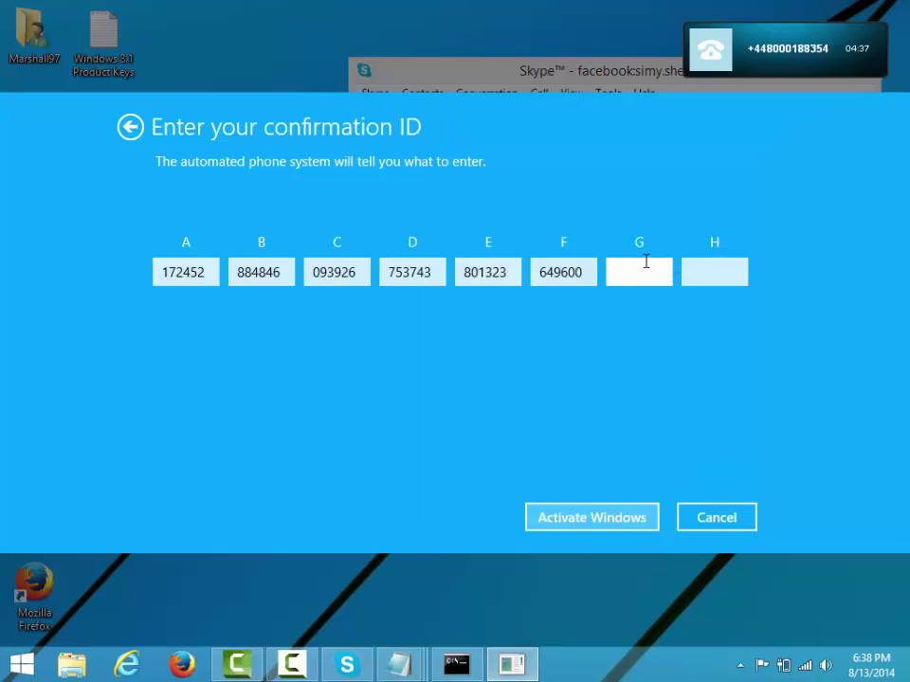
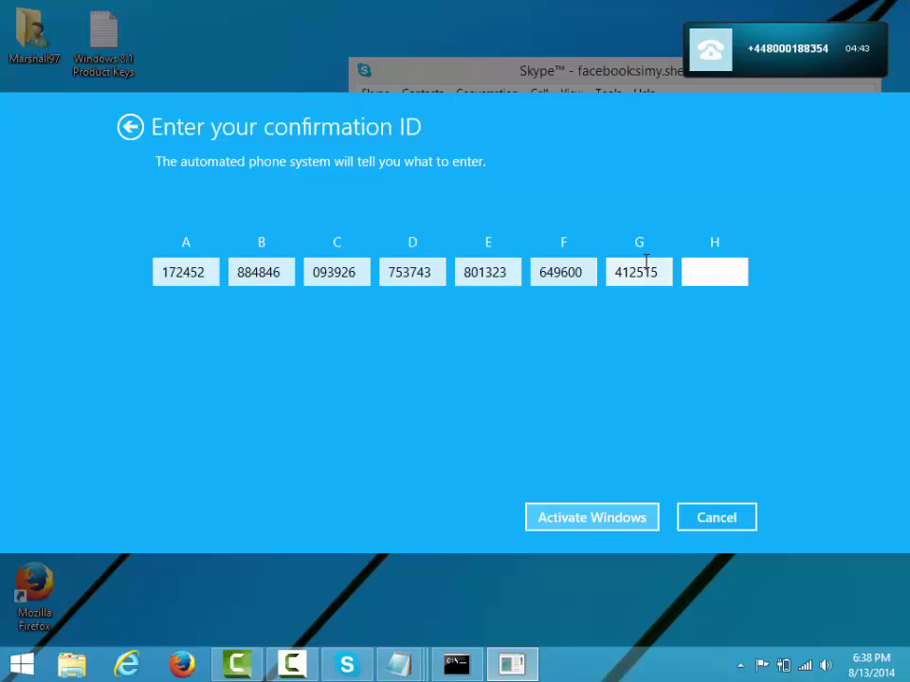
pyautogui.click(347, 664)
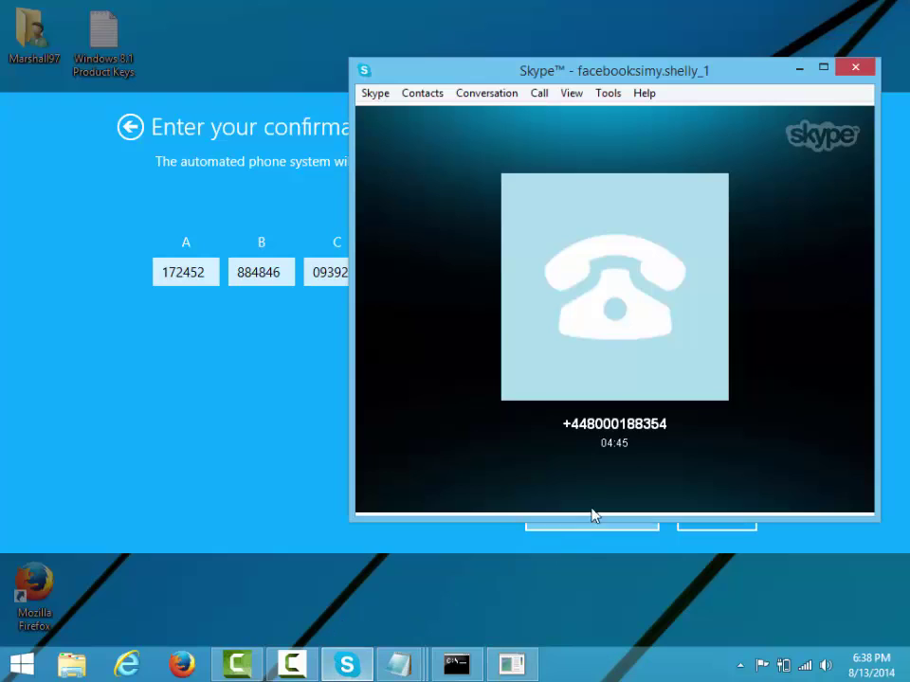
pyautogui.click(635, 403)
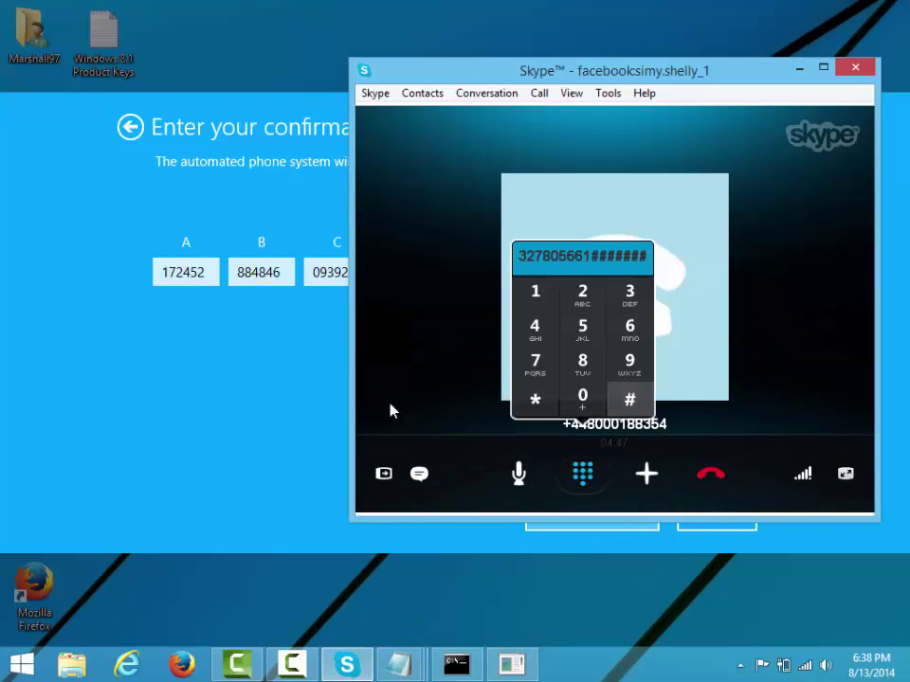
pyautogui.click(241, 388)
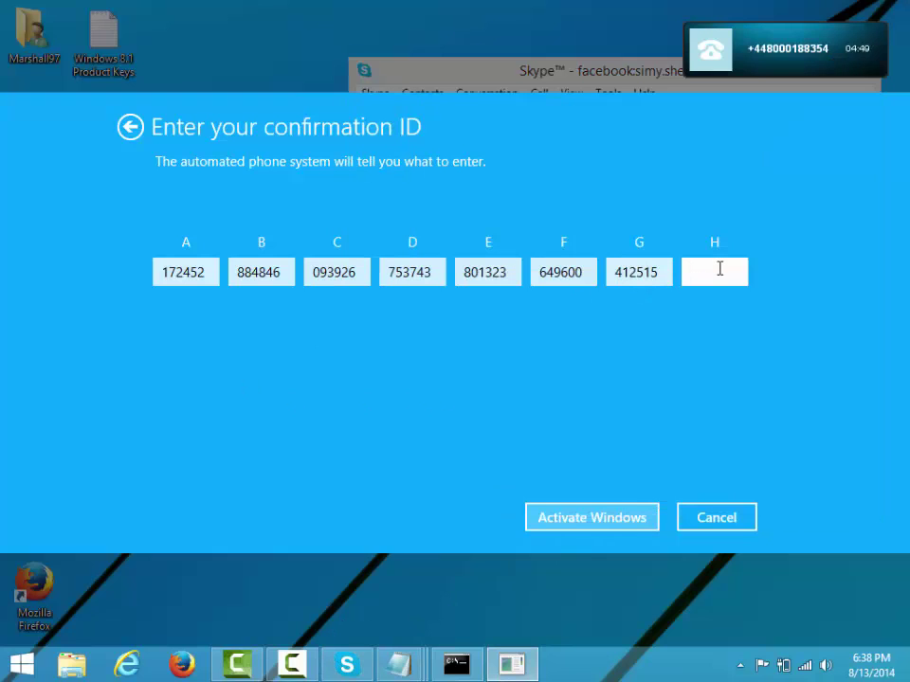
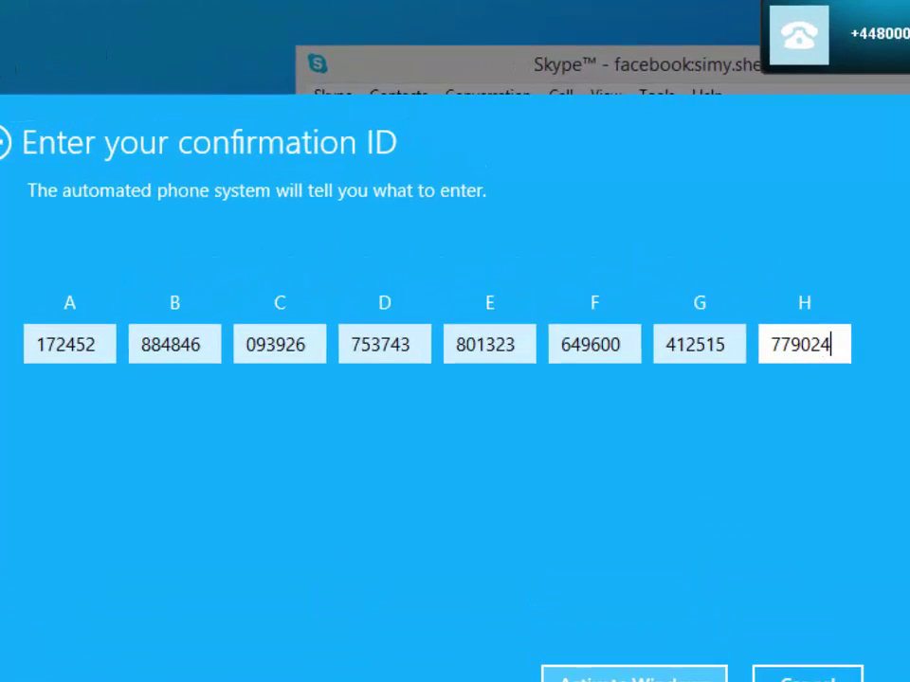
pyautogui.moveTo(347, 665)
pyautogui.click(282, 668)
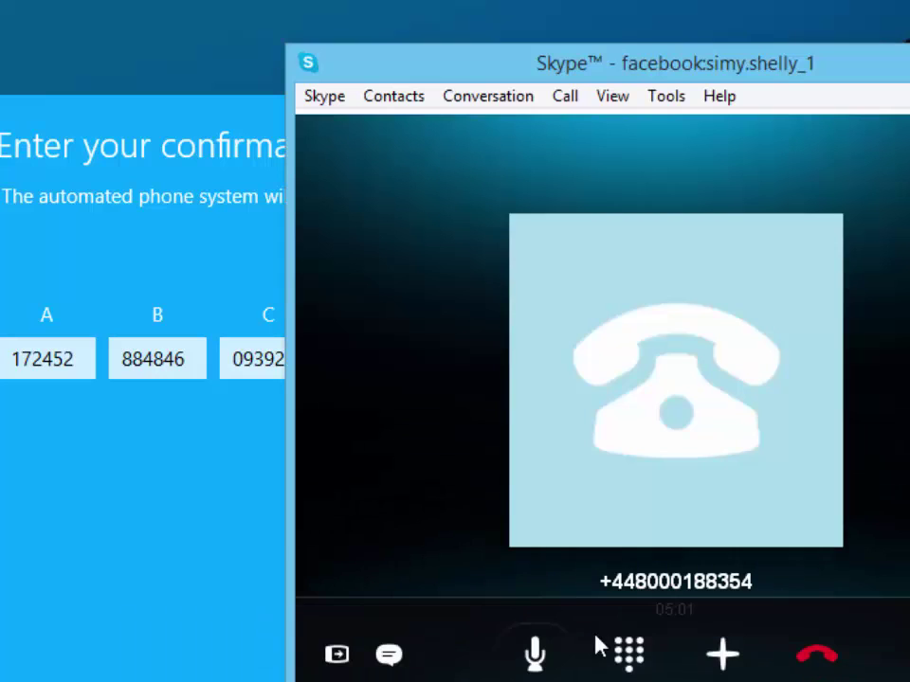
pyautogui.click(630, 652)
pyautogui.click(698, 545)
# Activate Windows with the confirmation ID and close the 'Thanks, you're all done' screen
pyautogui.click(72, 532)
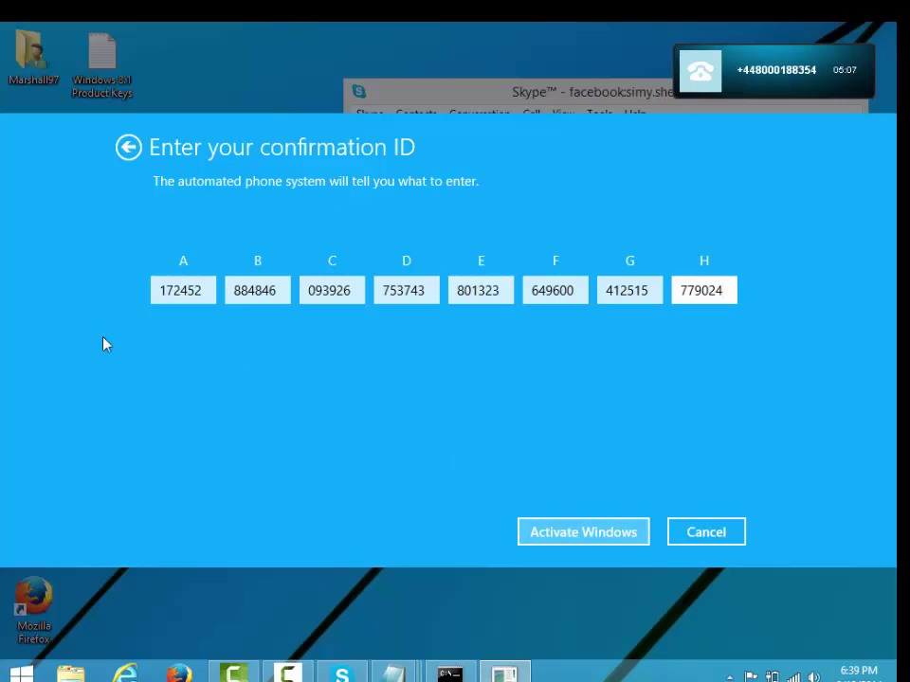
pyautogui.click(576, 541)
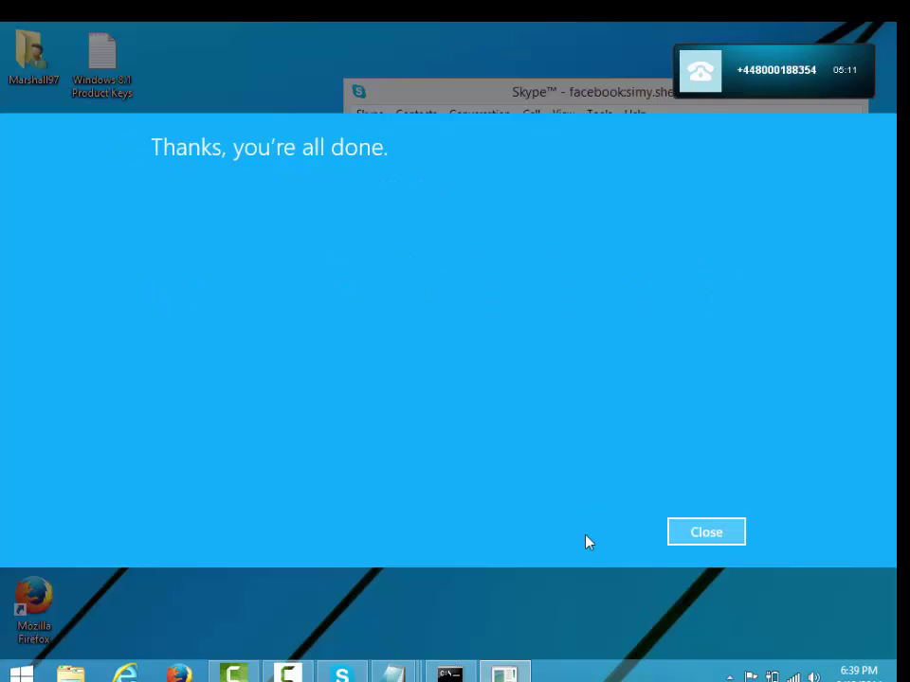
pyautogui.click(720, 531)
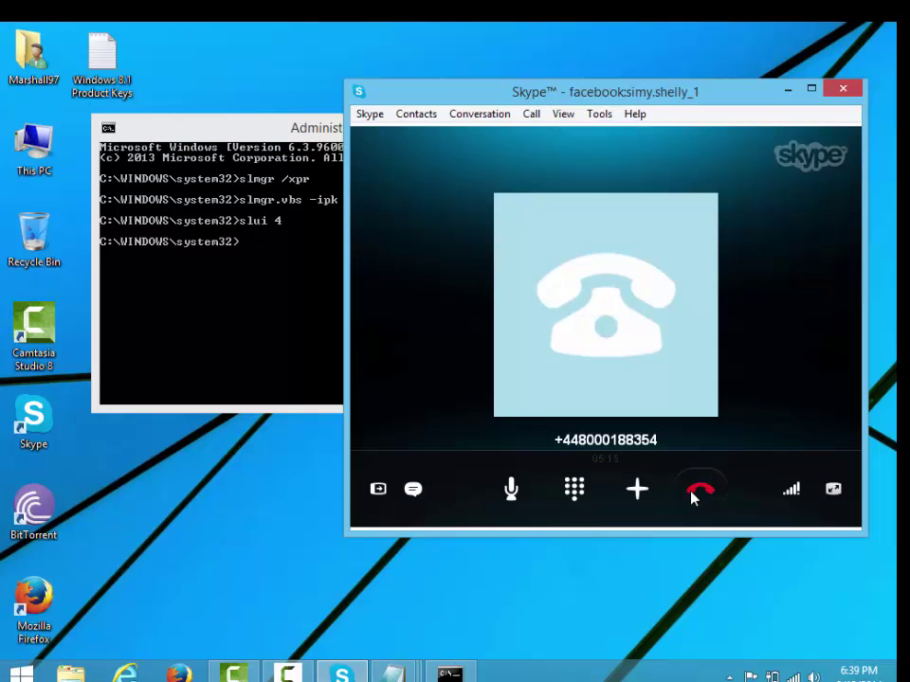